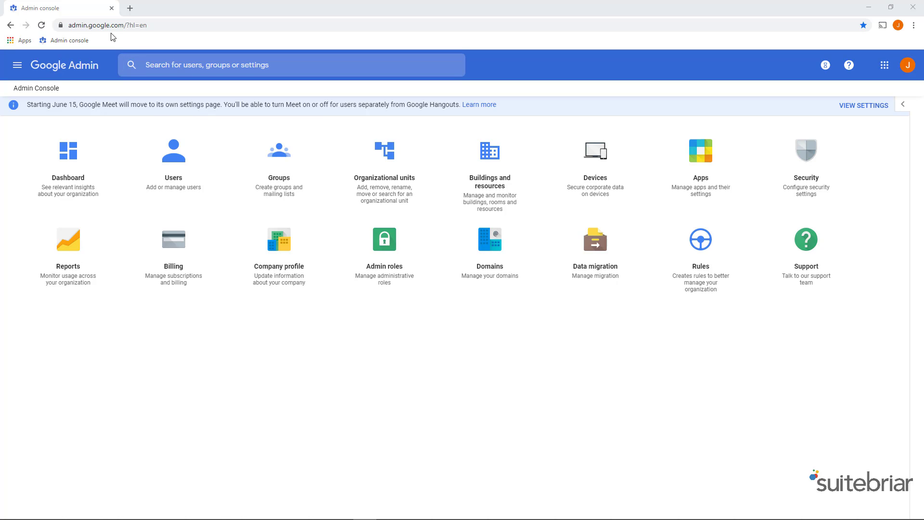
Look through the Google apps list for the Admin app, and close the list
left_click_drag(147, 25, 67, 25)
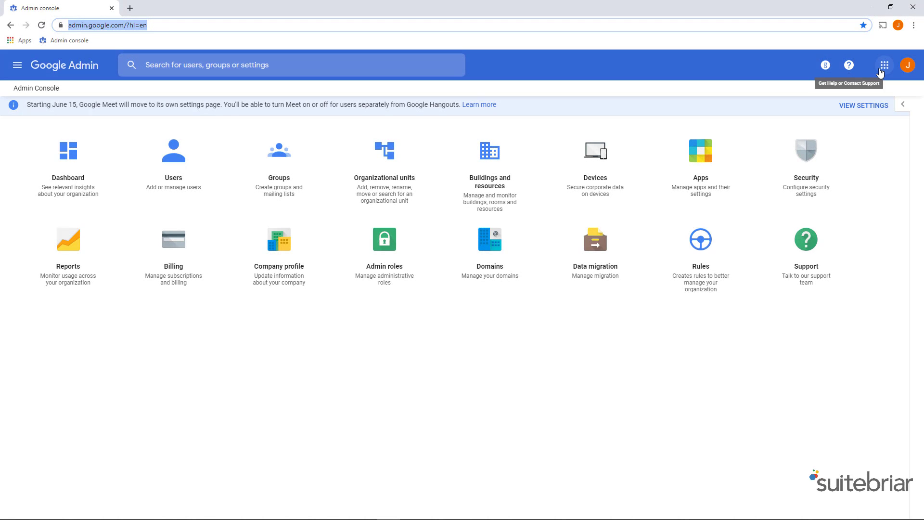
left_click(883, 69)
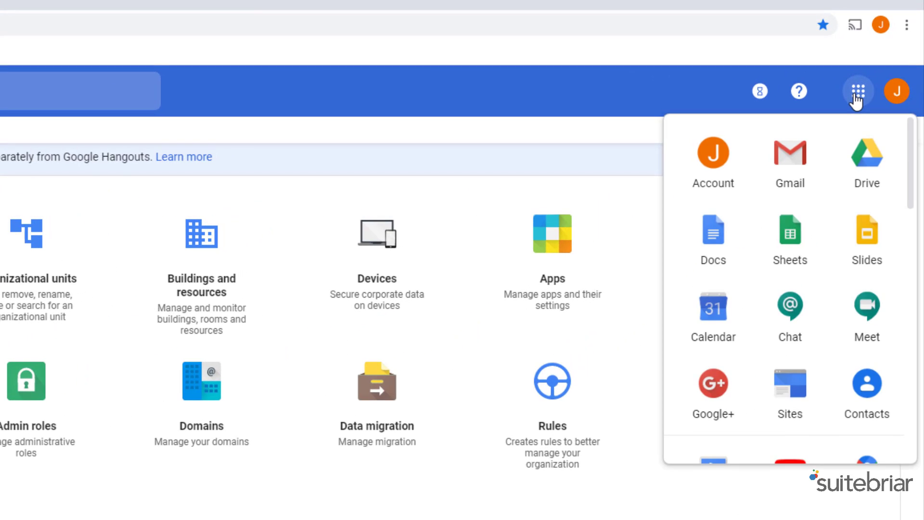
scroll(870, 260, "down", 5)
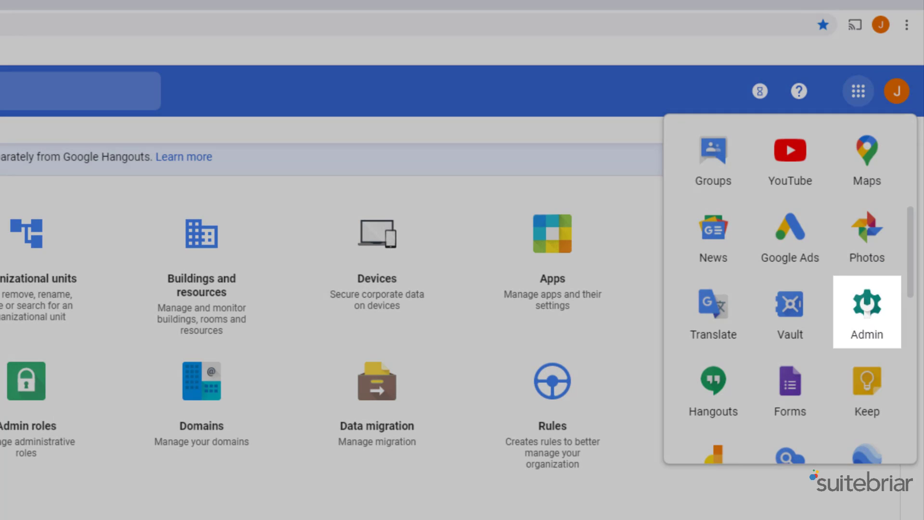
left_click(567, 504)
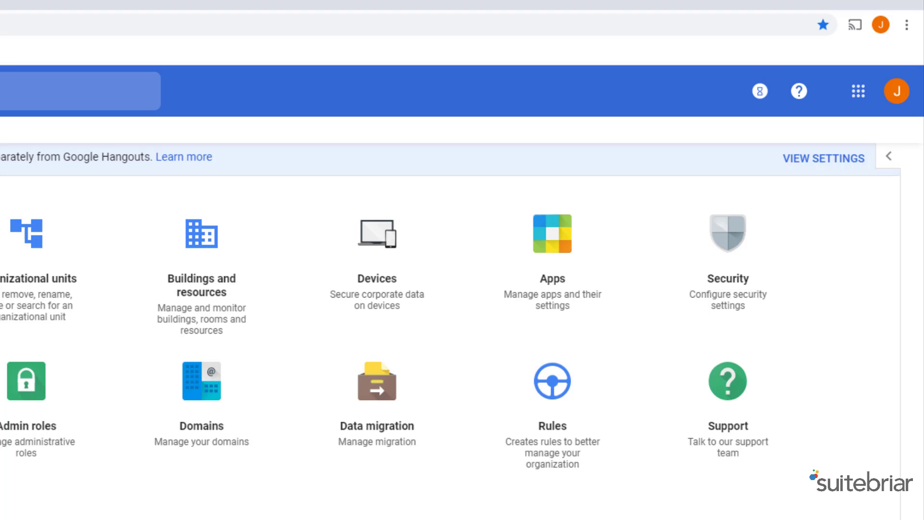
Start a new group named Video Group with the group email prefix video, leaving the description empty
left_click(286, 191)
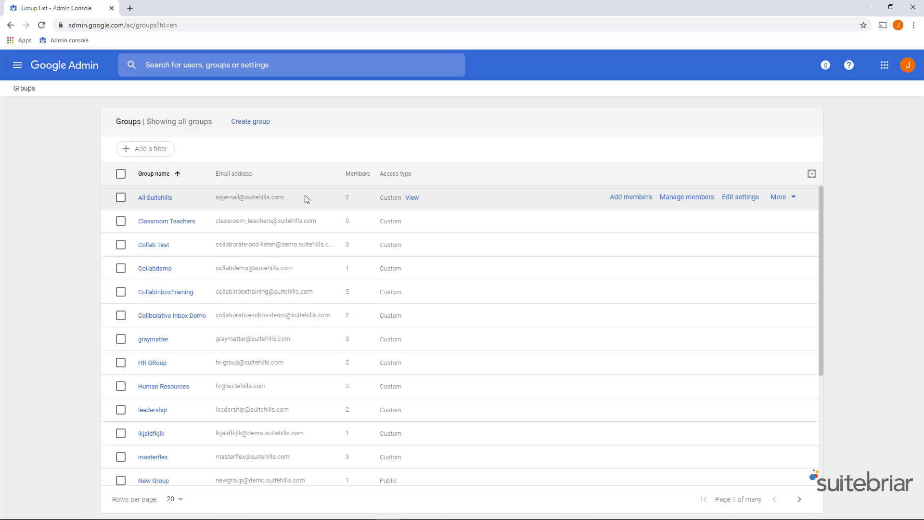
left_click(249, 126)
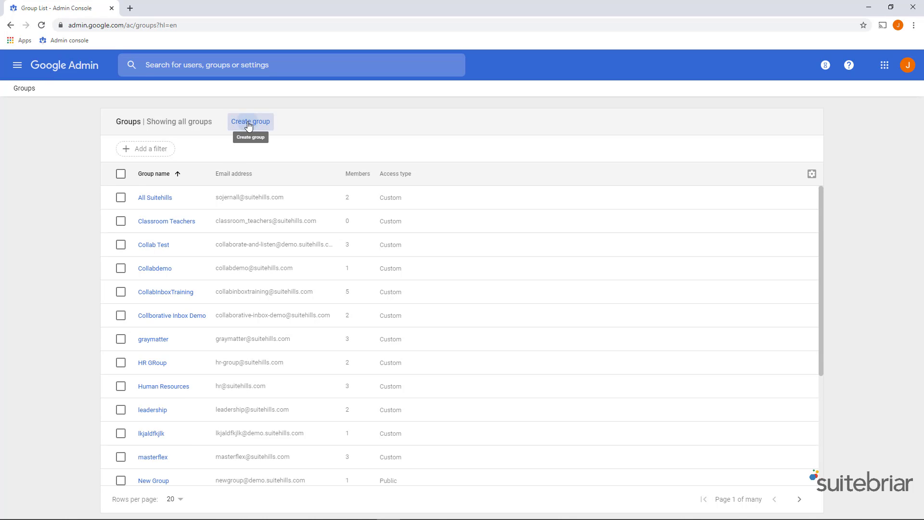
left_click(355, 147)
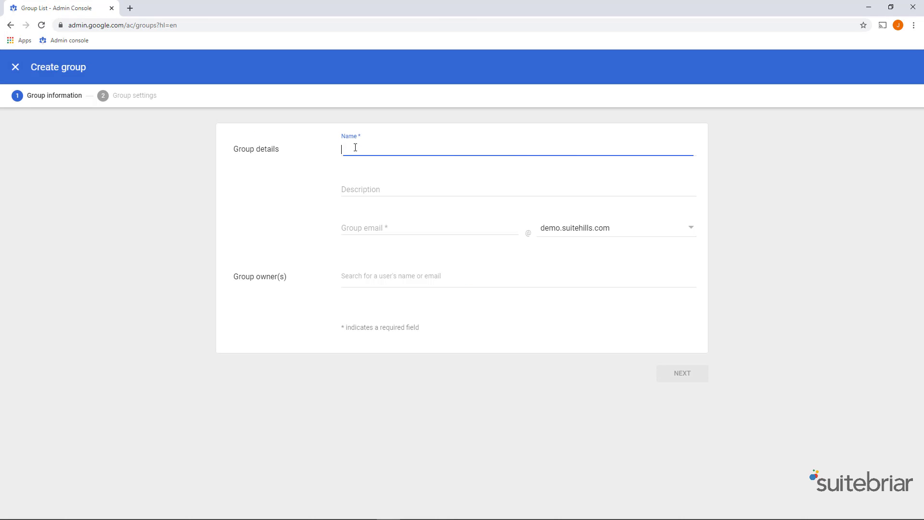
type("Video Group")
key("Tab")
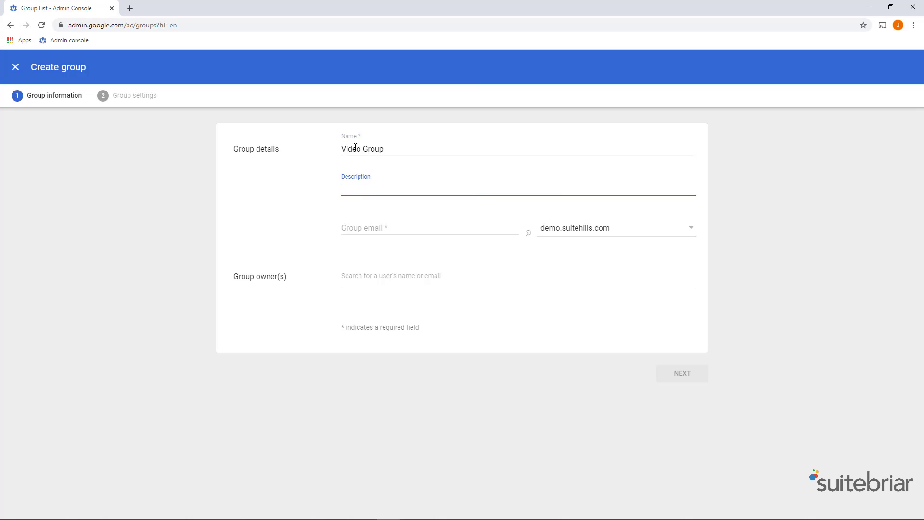
key("Tab")
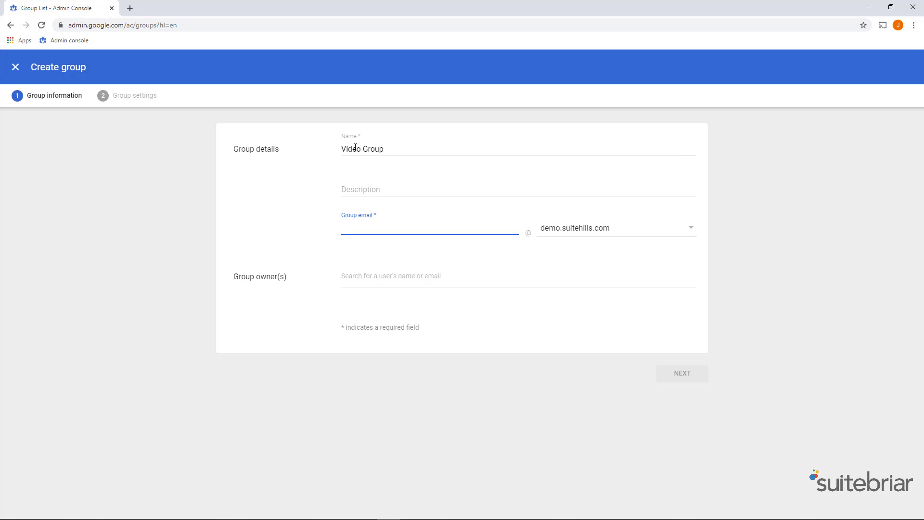
type("video")
key("Tab")
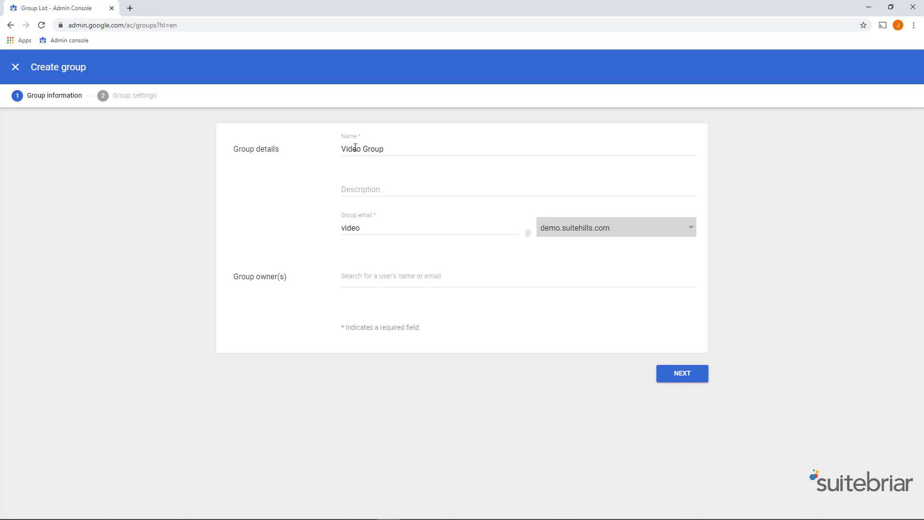
Assign the suggested user matching "j" as group owner and continue to the group settings
key("Tab")
type("j")
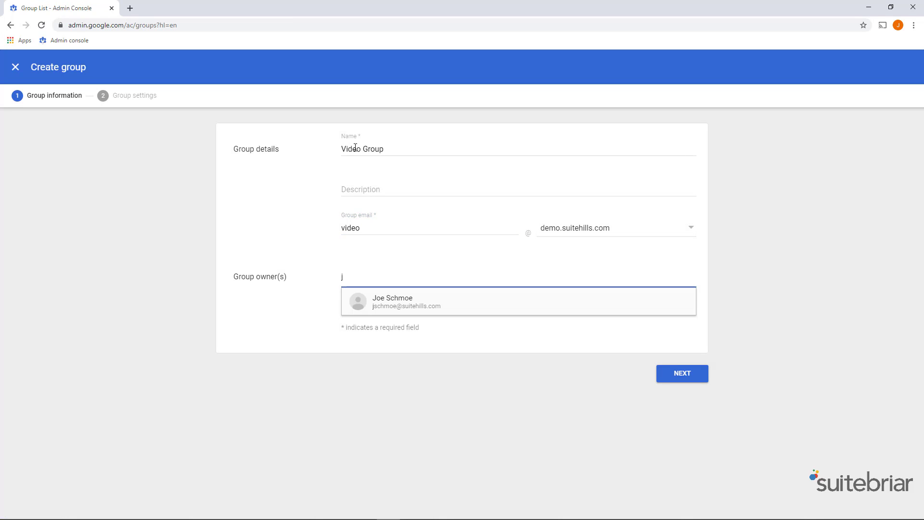
left_click(401, 302)
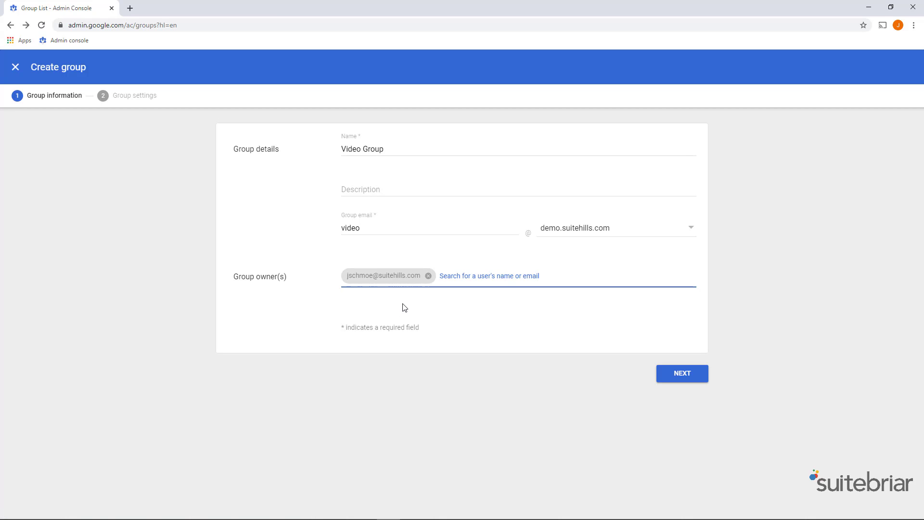
left_click(663, 374)
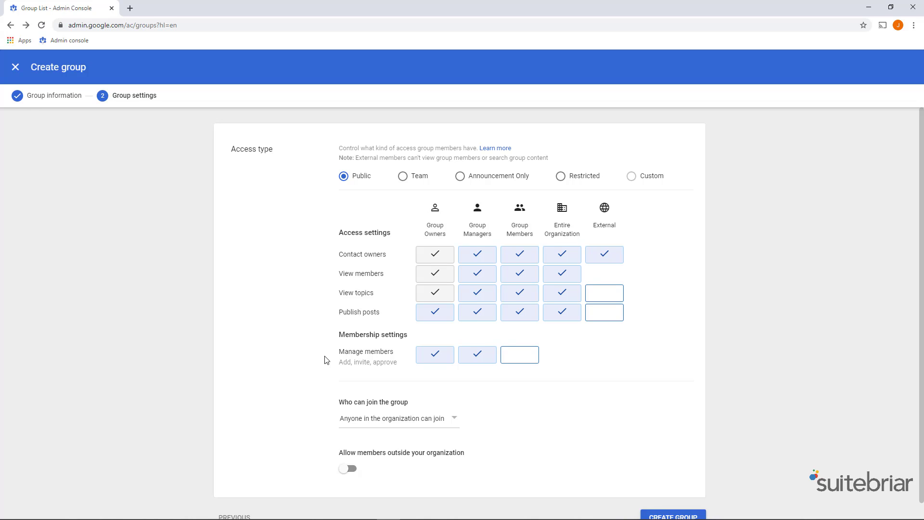
Review who can join the group, keep the Public access settings and Anyone in the organization can join, and create the group
scroll(326, 360, "down", 1)
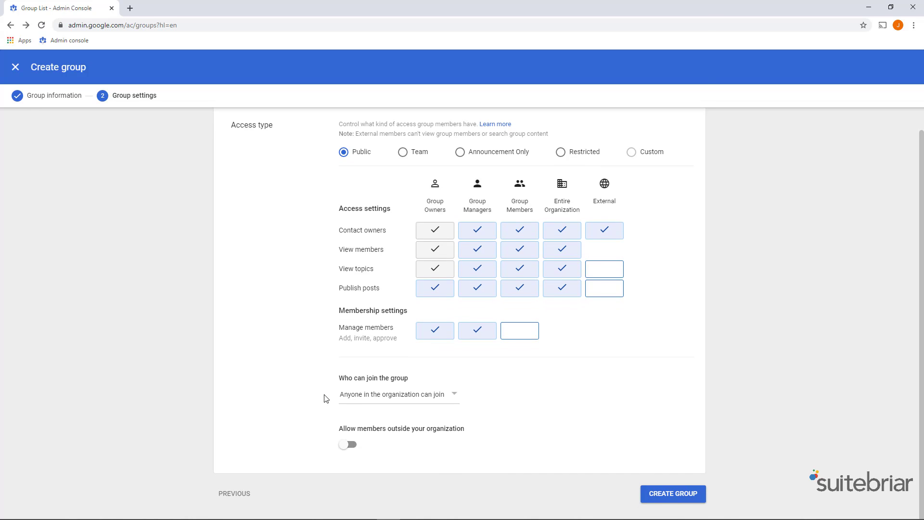
left_click(458, 395)
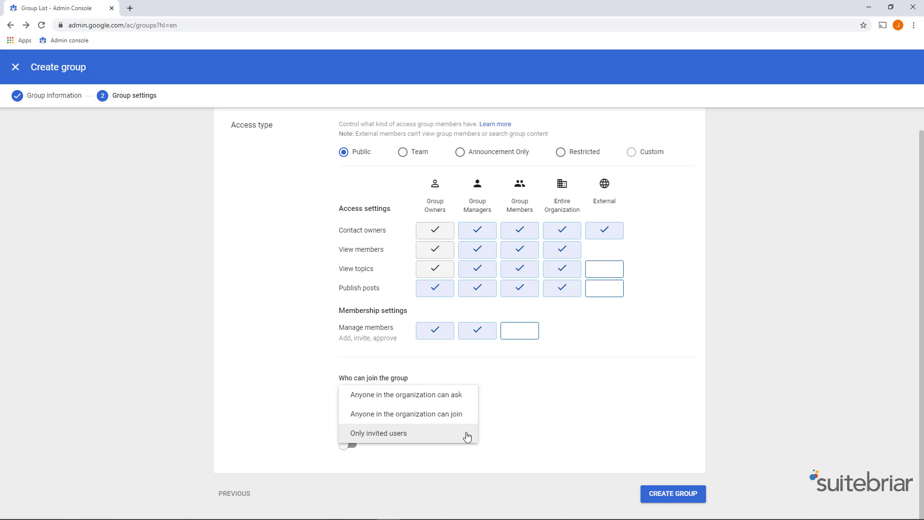
left_click(524, 433)
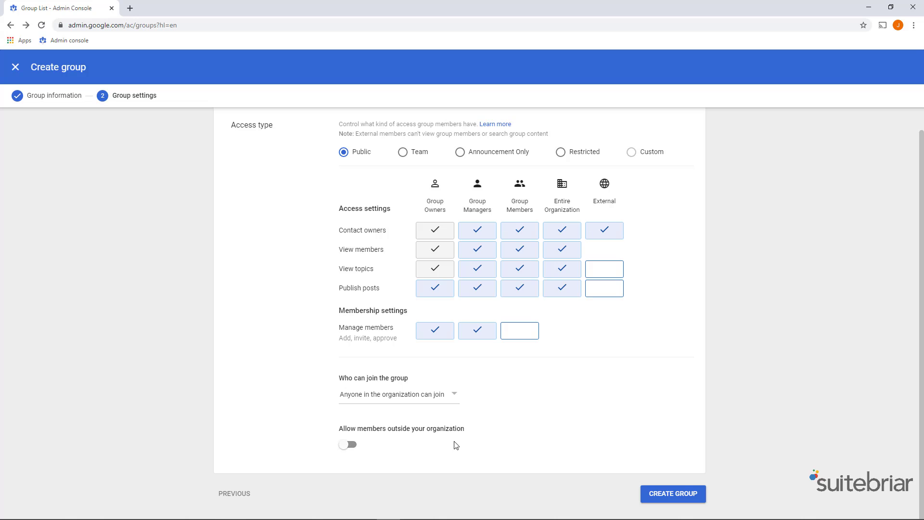
left_click(656, 494)
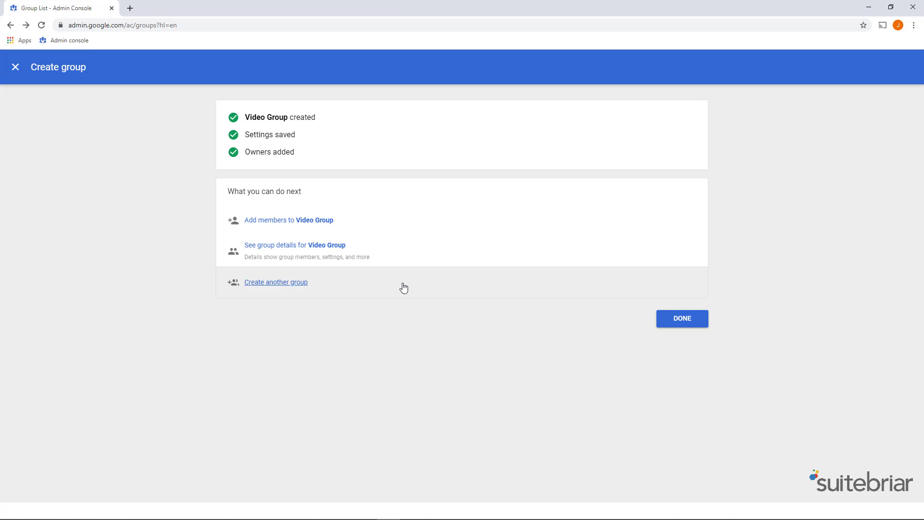
left_click(673, 322)
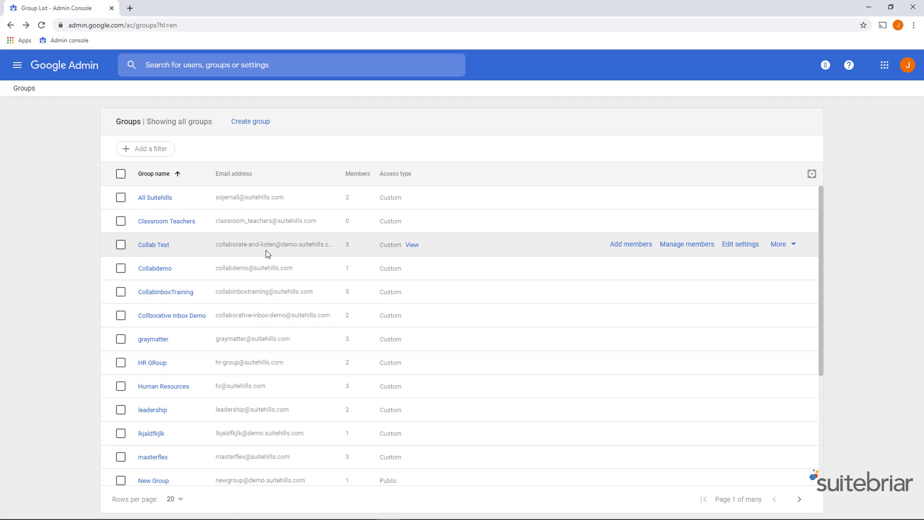
Show 40 rows per page in the groups list and open the member list of Video Group
scroll(269, 259, "down", 4)
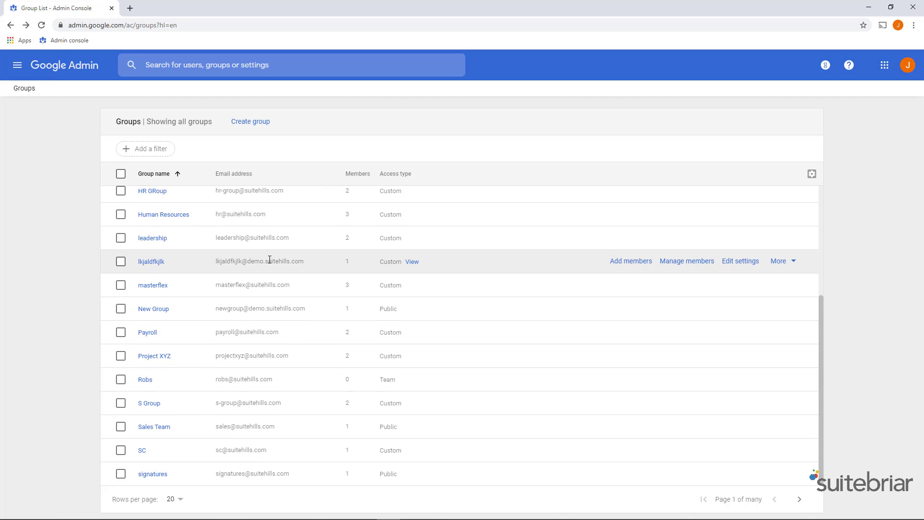
scroll(269, 258, "up", 4)
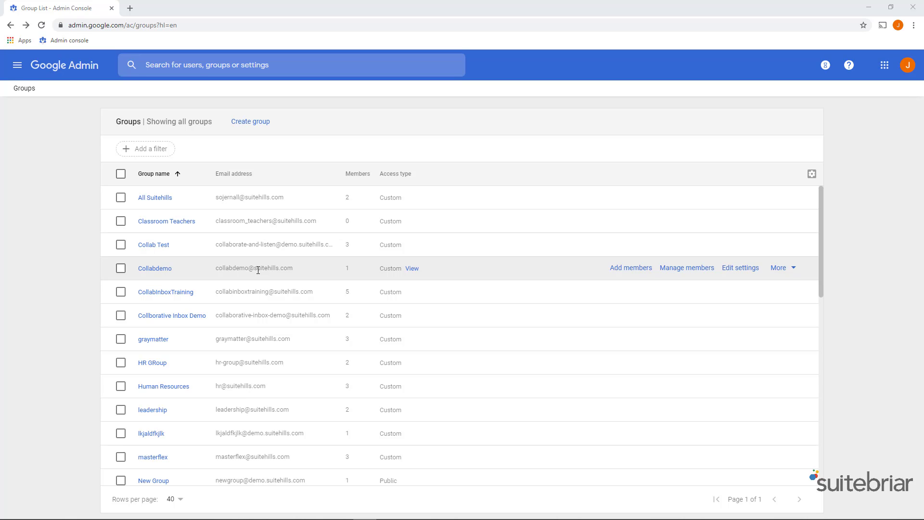
scroll(205, 270, "down", 10)
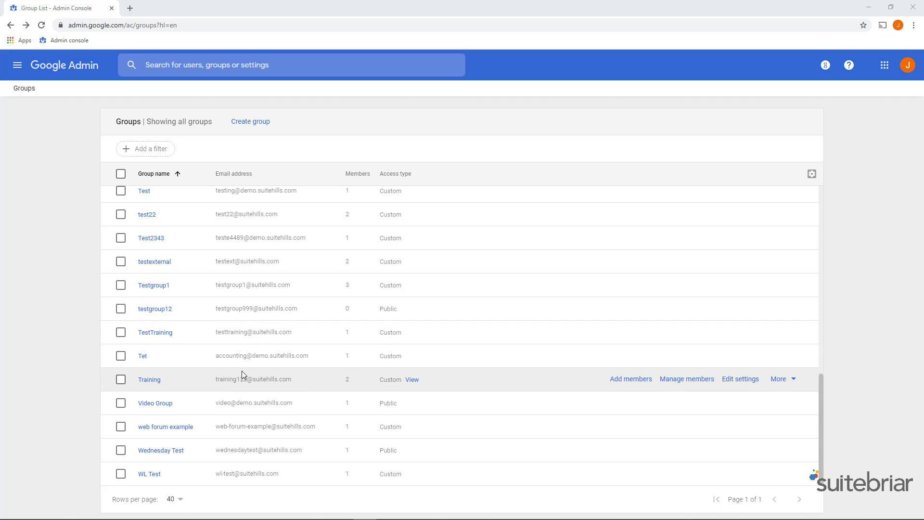
left_click(156, 404)
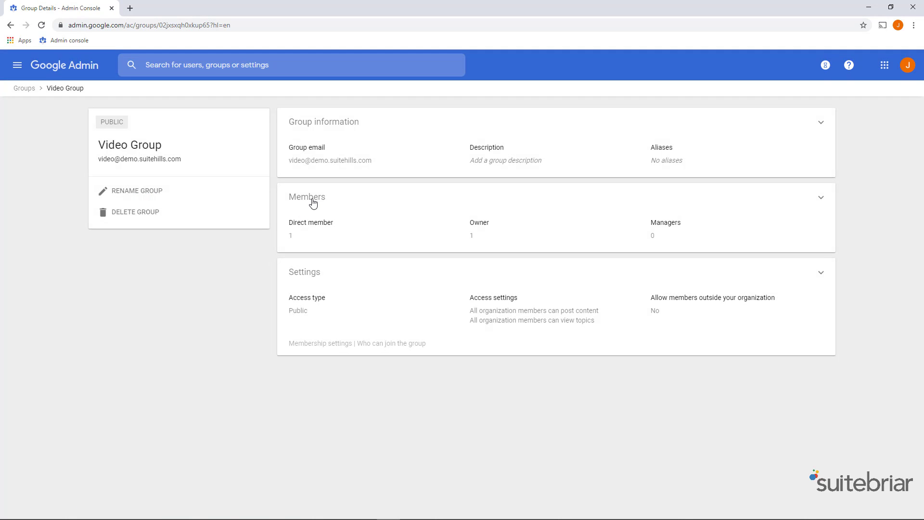
left_click(313, 202)
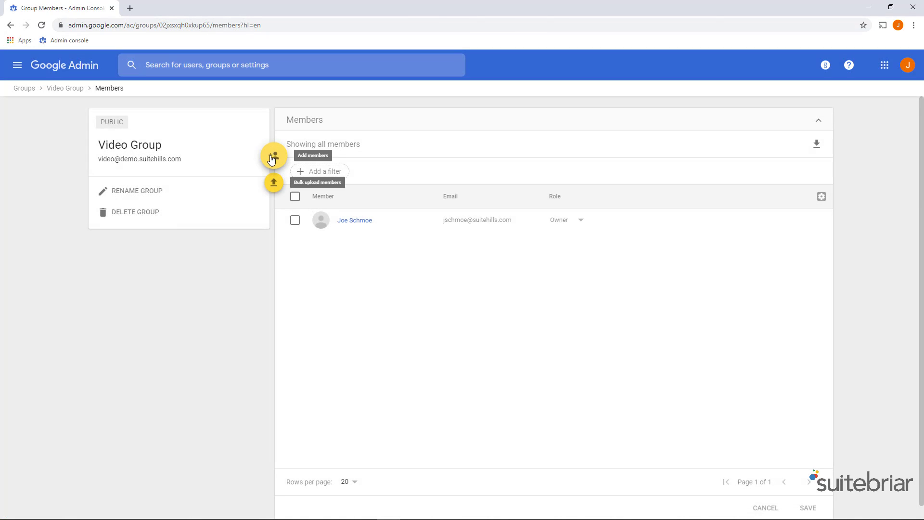
Add the Training group and the user matching "bugs" to Video Group, leaving the all-users advanced option off
left_click(272, 157)
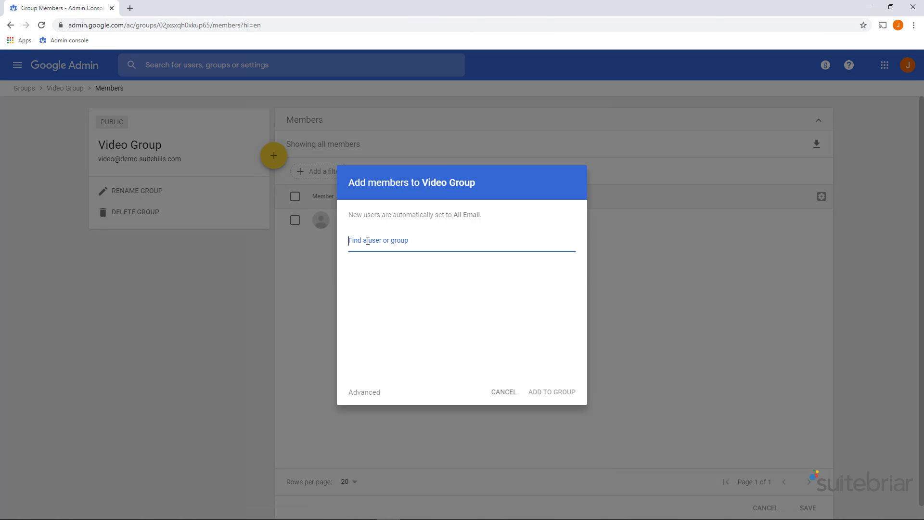
type("traing")
key("BackSpace")
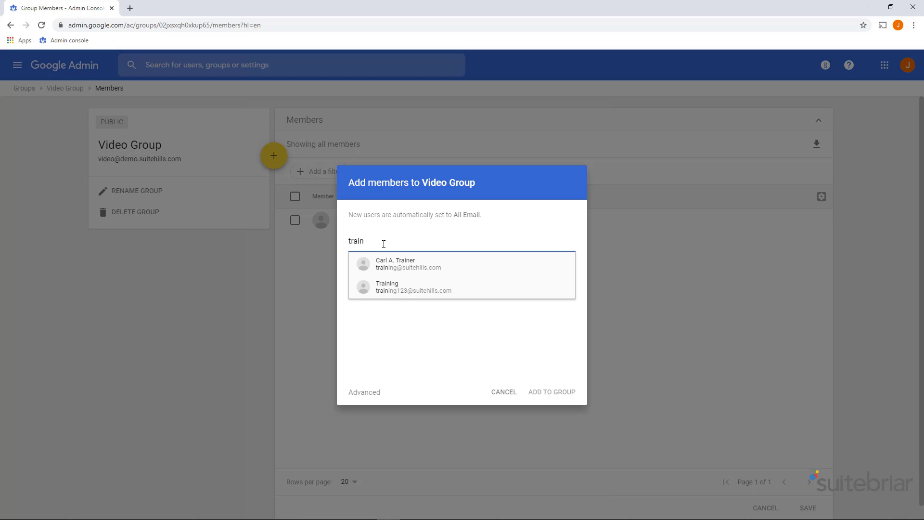
left_click(388, 294)
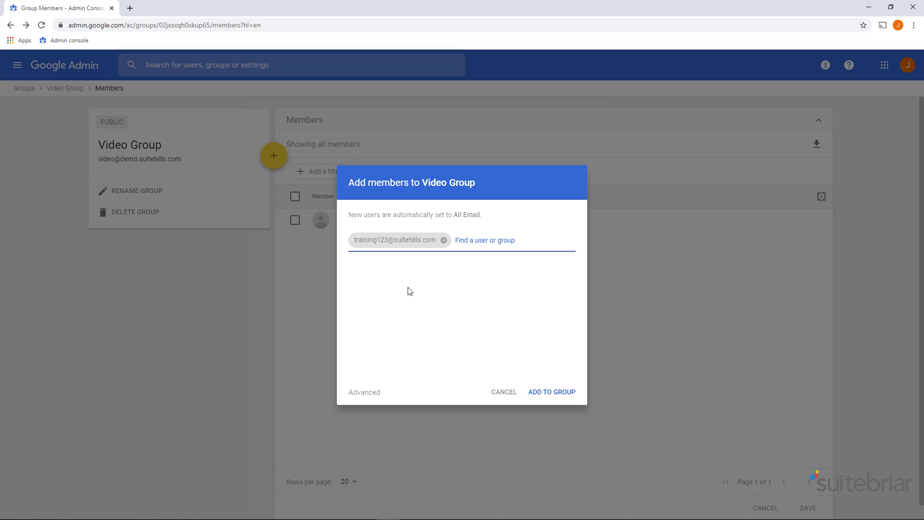
type("bugs")
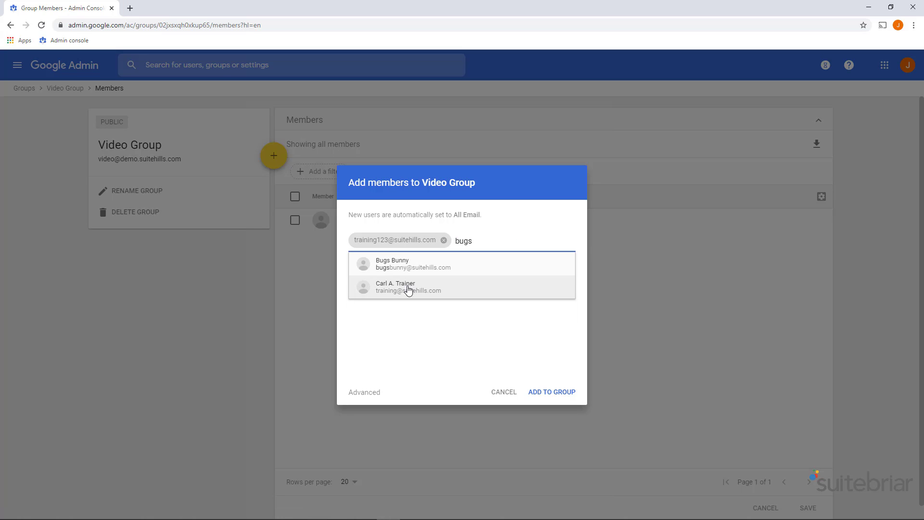
left_click(410, 267)
left_click(439, 290)
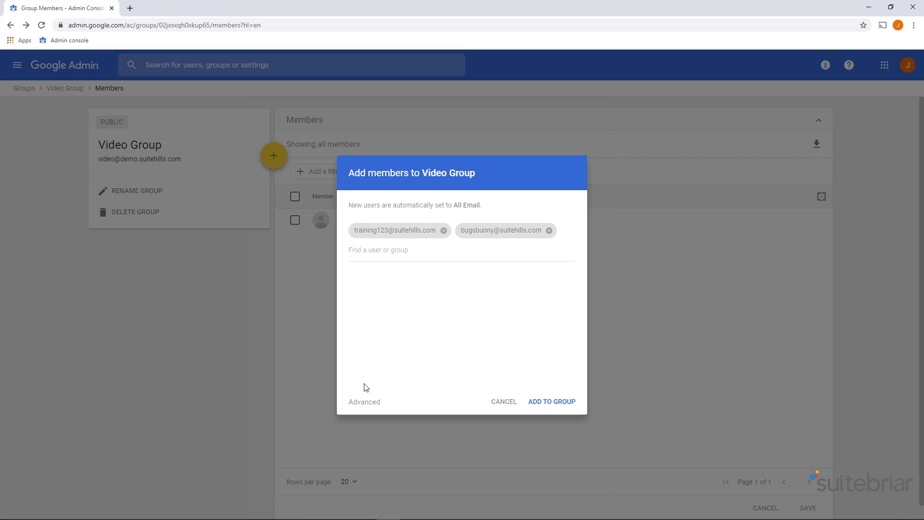
left_click(363, 402)
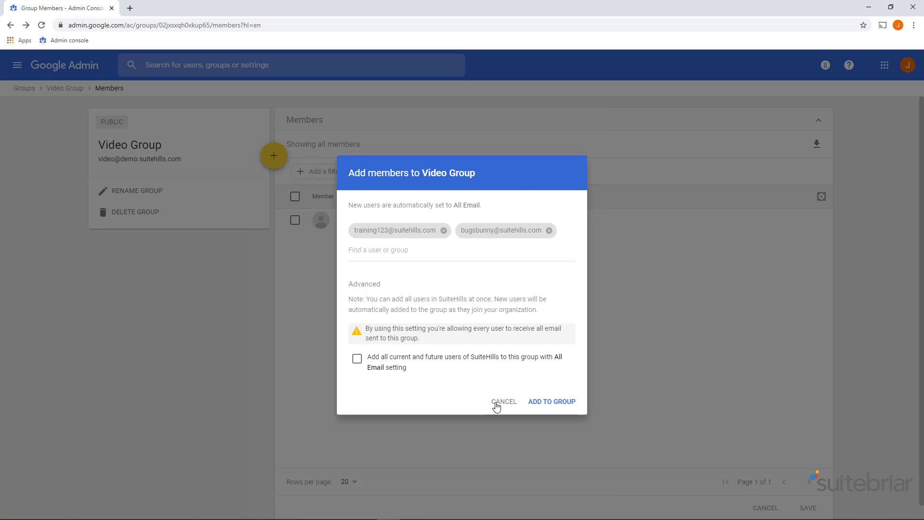
left_click(541, 405)
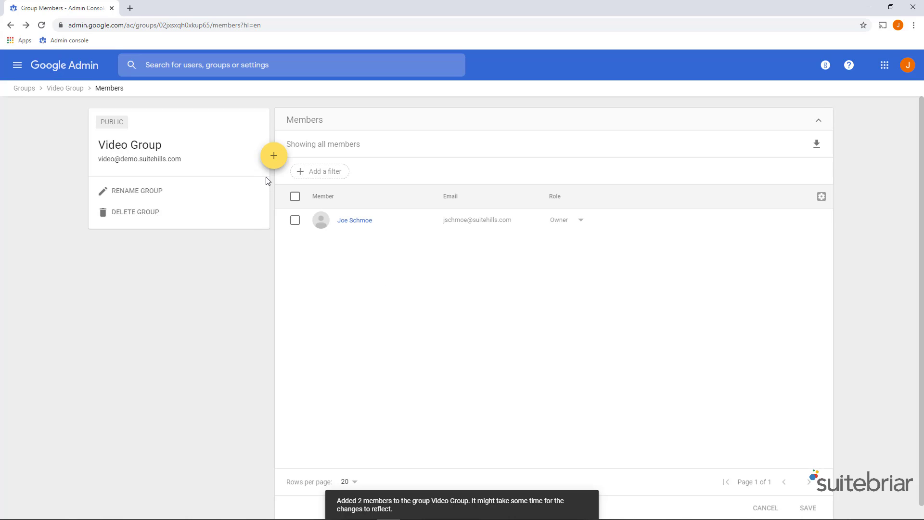
Examine the CSV options for bulk uploading members to Video Group, and cancel without uploading
mouse_move(276, 160)
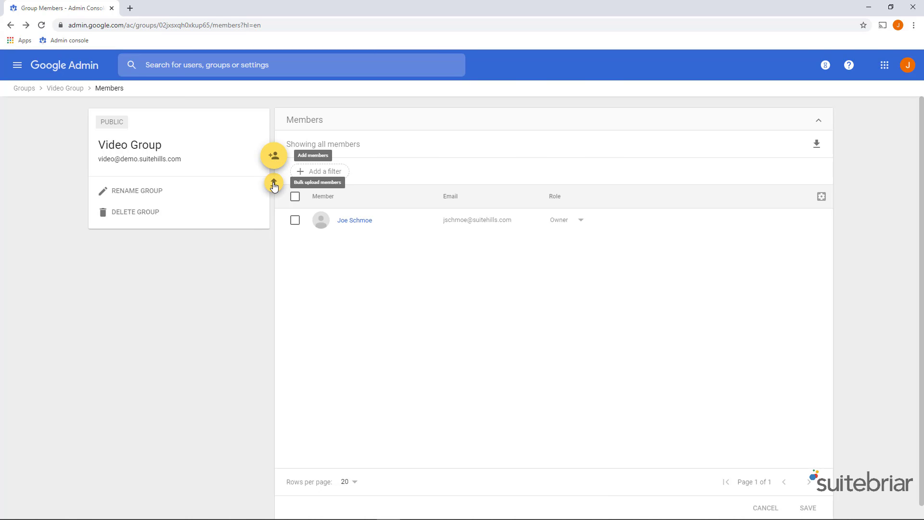
left_click(274, 184)
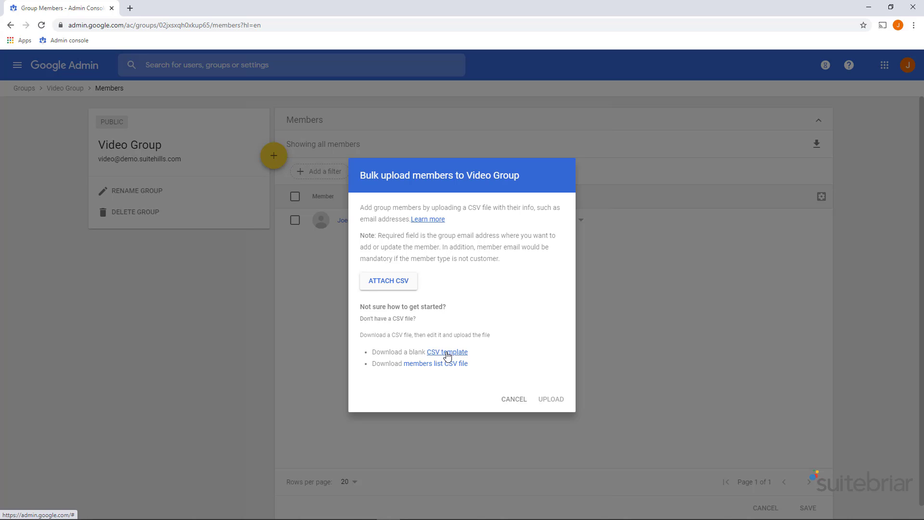
left_click(513, 398)
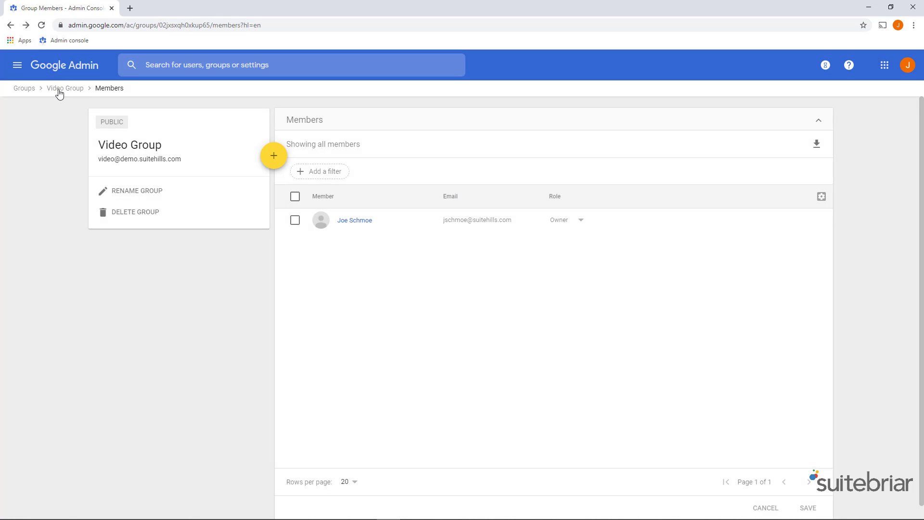
Return to the groups list, open the option to add members to Video Group, and cancel without adding anyone
left_click(25, 89)
scroll(241, 366, "down", 12)
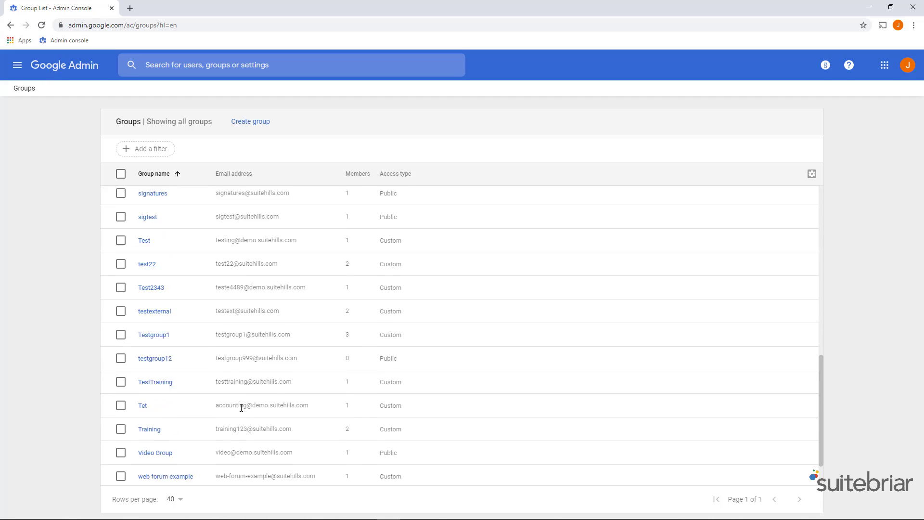
scroll(241, 408, "down", 1)
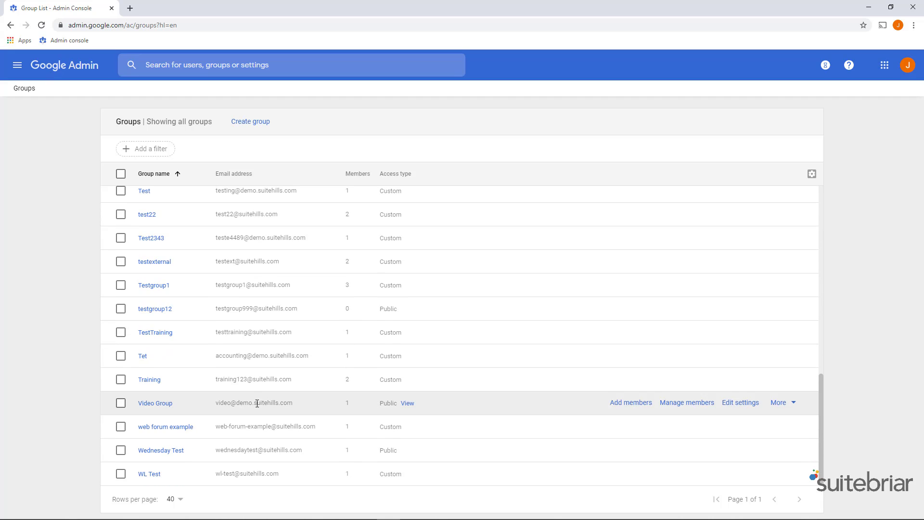
left_click(622, 407)
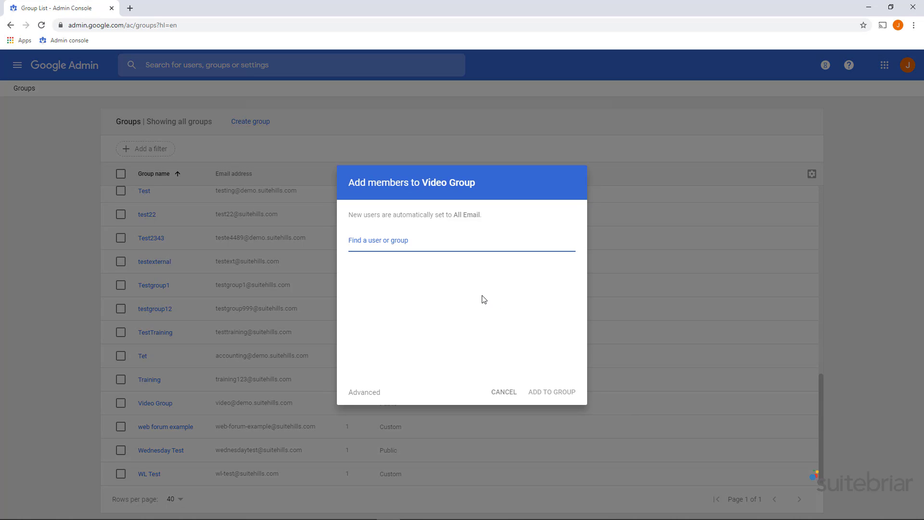
left_click(503, 393)
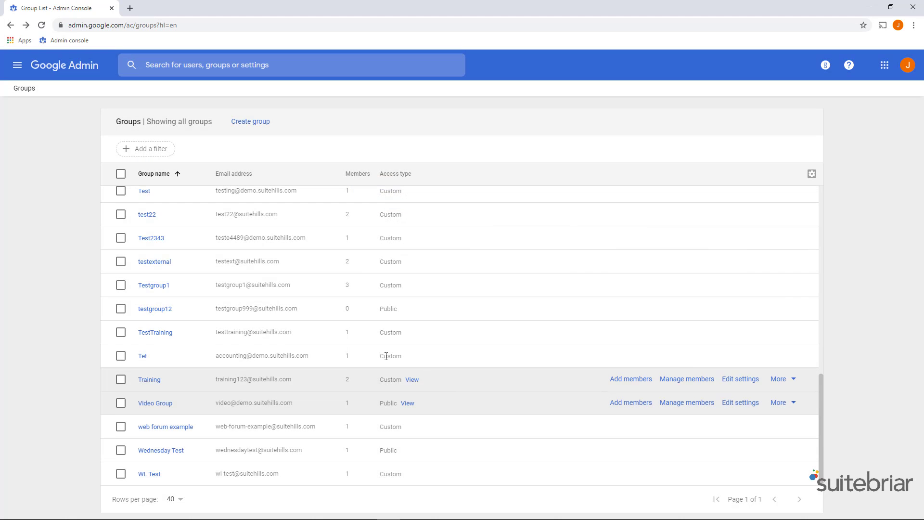
scroll(244, 243, "up", 6)
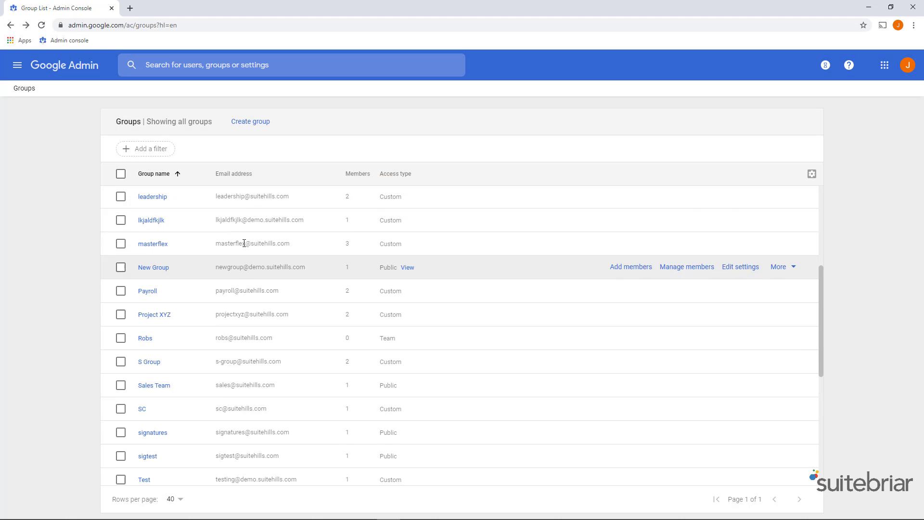
From the Users list, select Video Group and Collab Test as groups for the Archive Me user, and cancel without adding
left_click(85, 70)
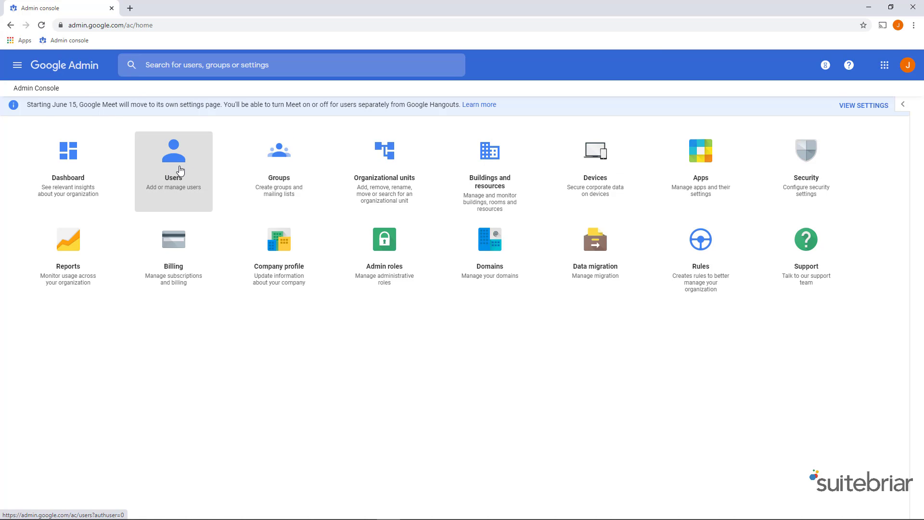
left_click(184, 170)
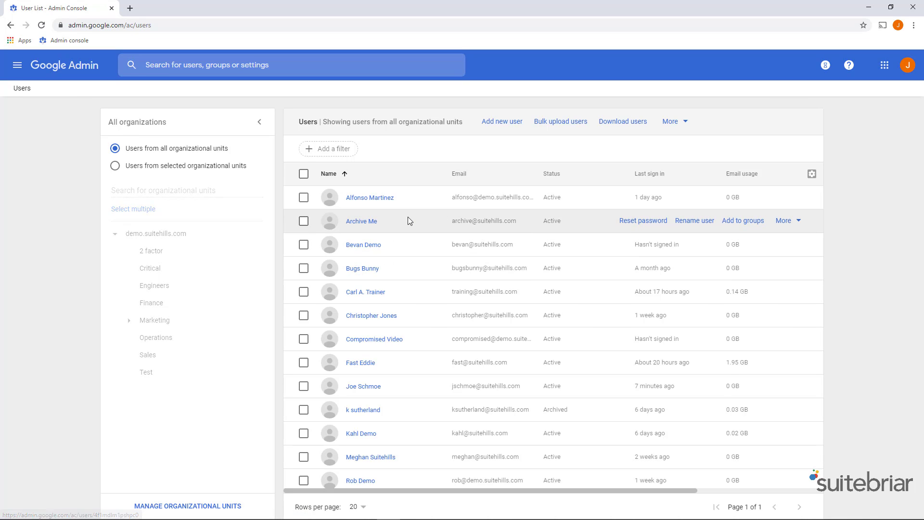
left_click(736, 222)
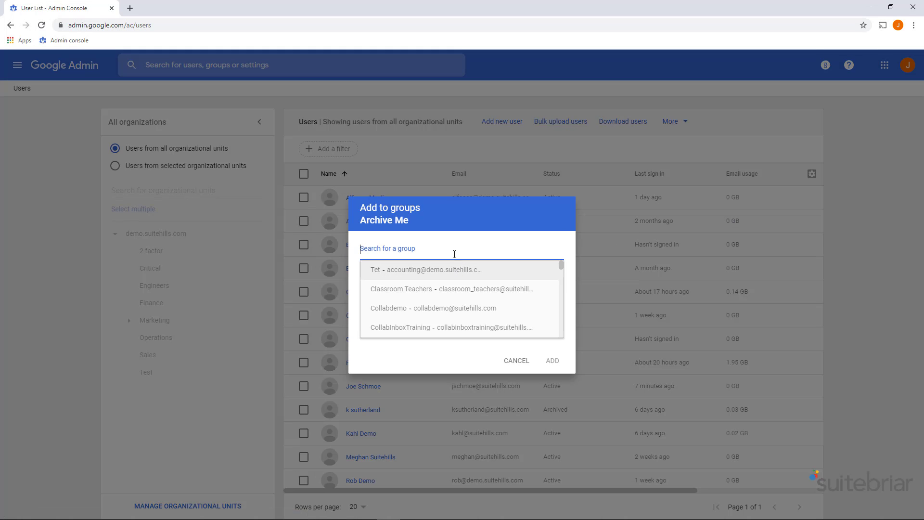
type("video")
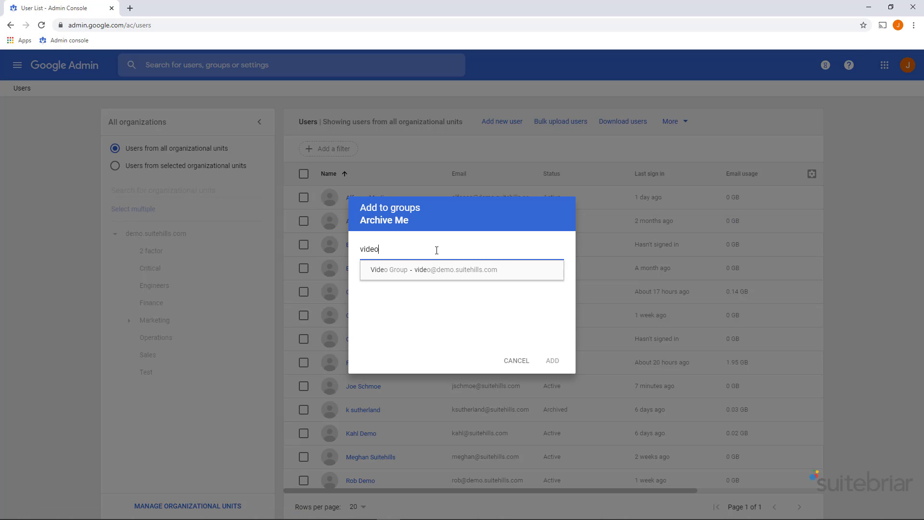
left_click(427, 271)
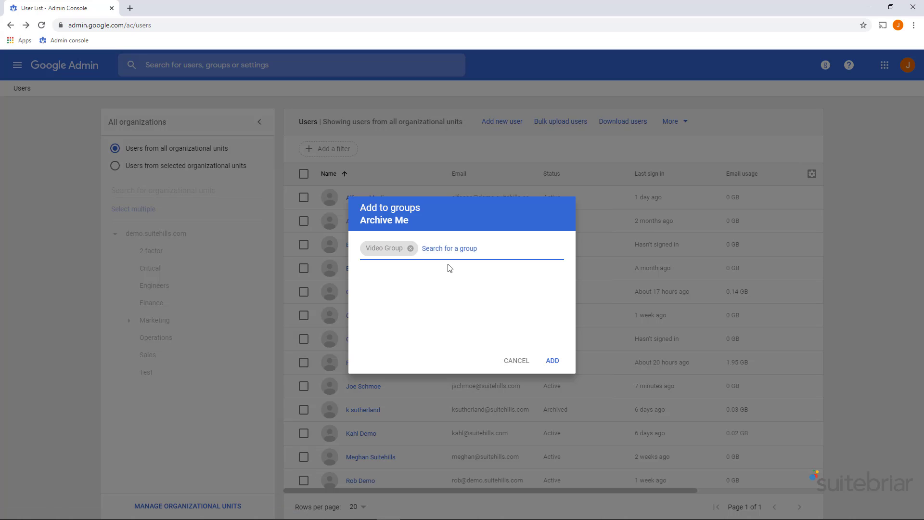
type("collab")
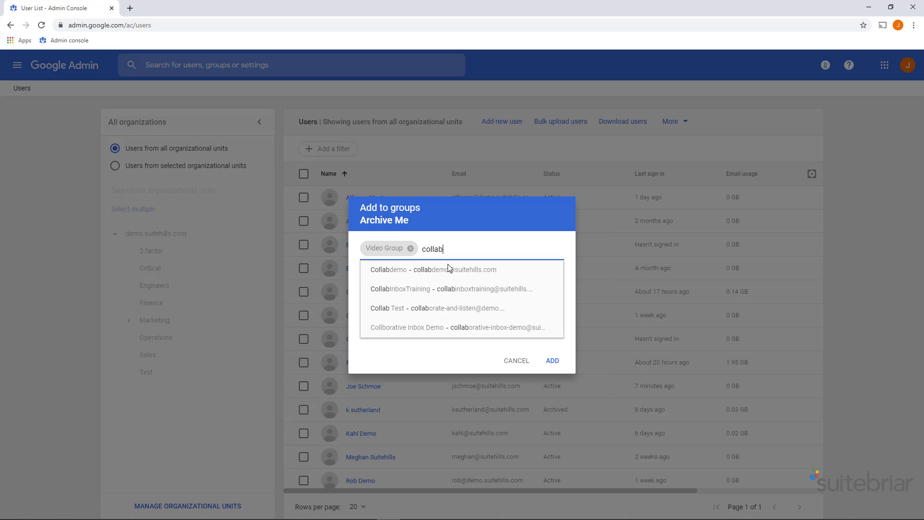
left_click(398, 309)
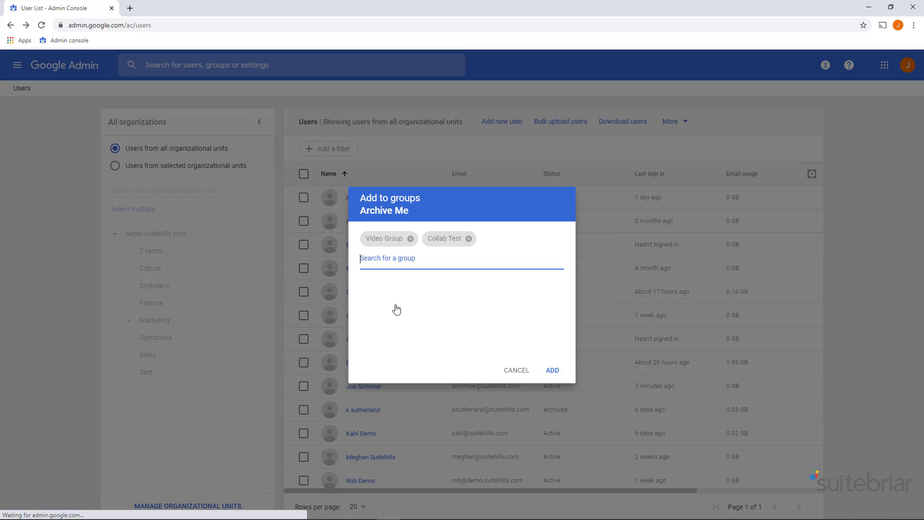
left_click(518, 371)
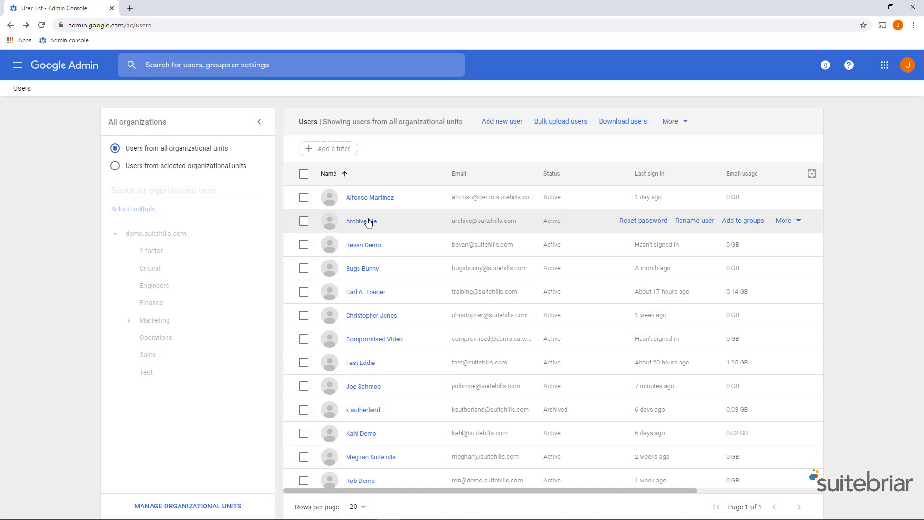
Open the group memberships on the Archive Me user's page, view the option to add groups, and cancel without selecting any
left_click(369, 222)
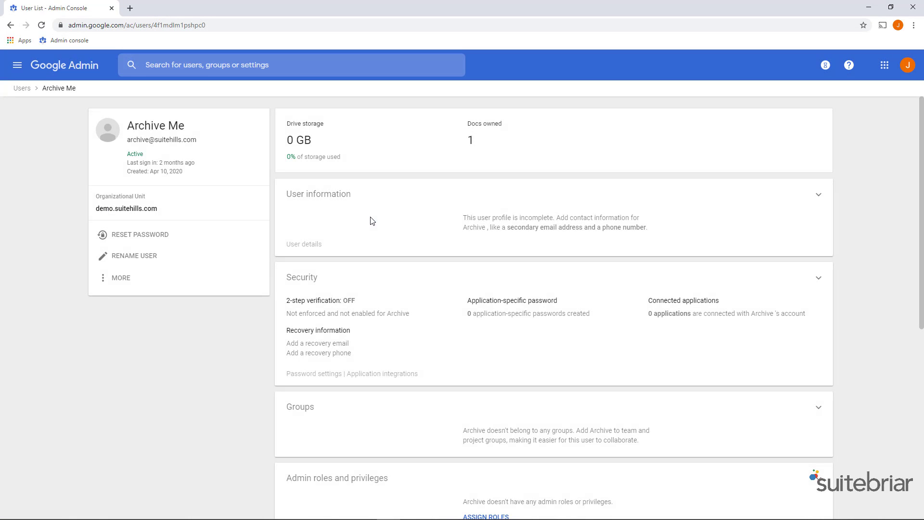
scroll(369, 227, "down", 2)
left_click(313, 308)
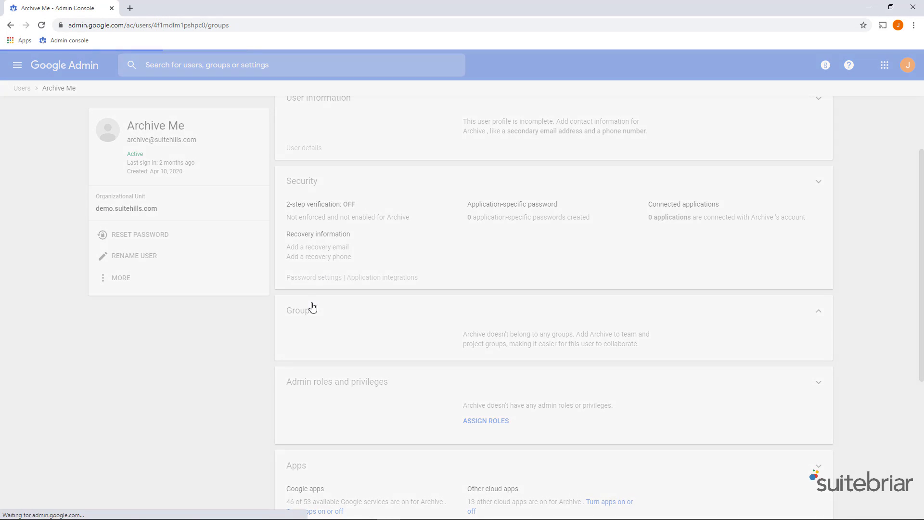
left_click(278, 158)
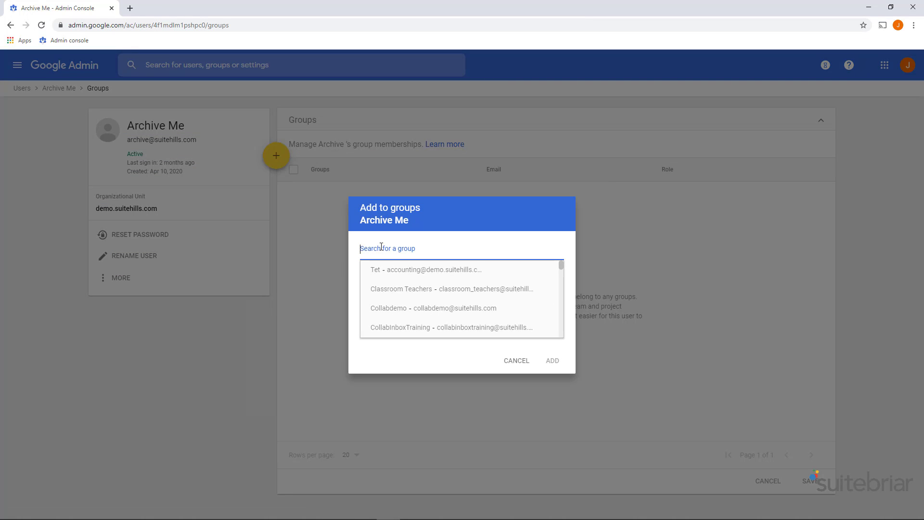
left_click(515, 361)
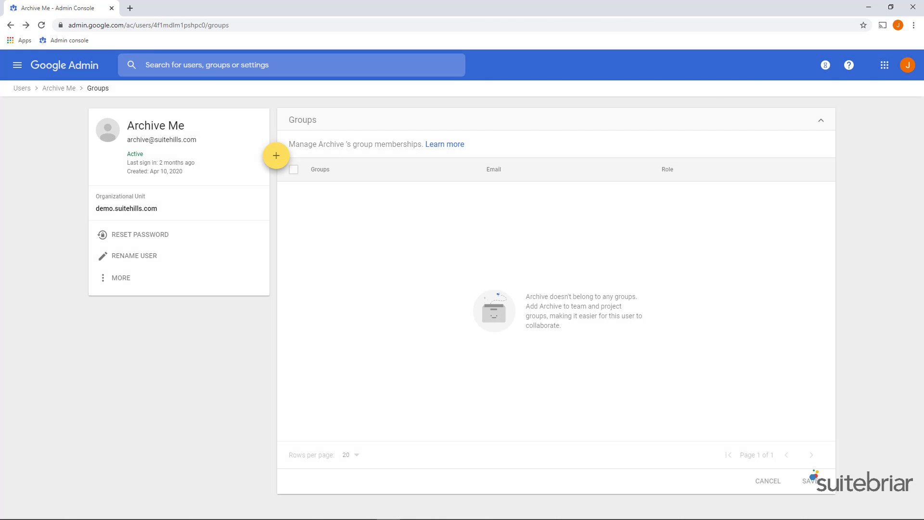